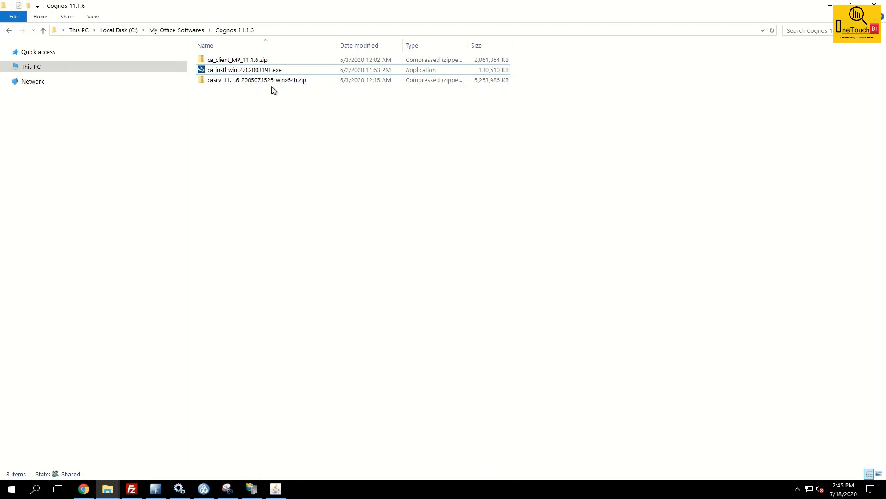
Step: Launch the ca_instl_win_2.0.2003191.exe installer, allow it to make changes, and start the installation in English
double_click(242, 71)
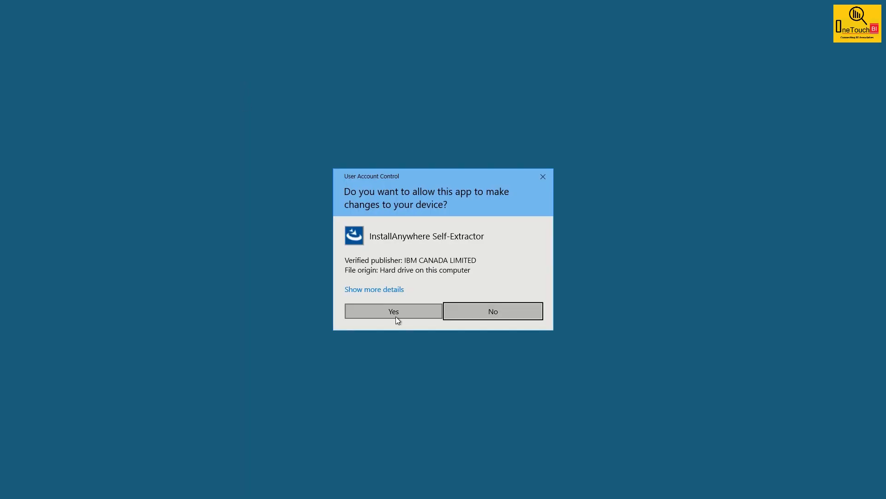
click(390, 314)
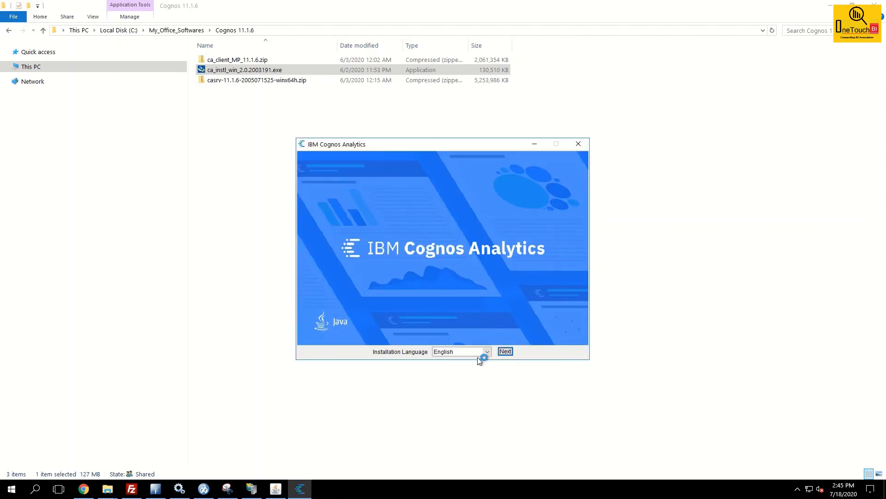
click(507, 352)
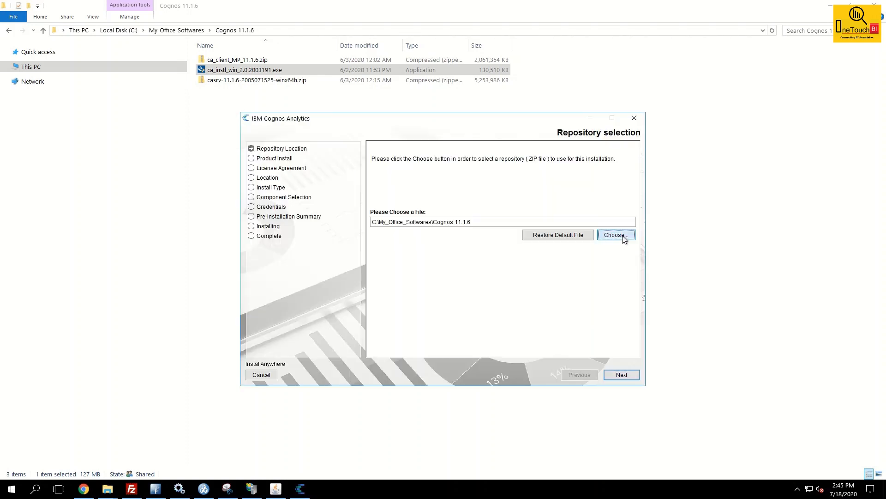
Step: Select ca_client_MP_11.1.6.zip from the Cognos 11.1.6 folder as the installation repository and continue
click(616, 235)
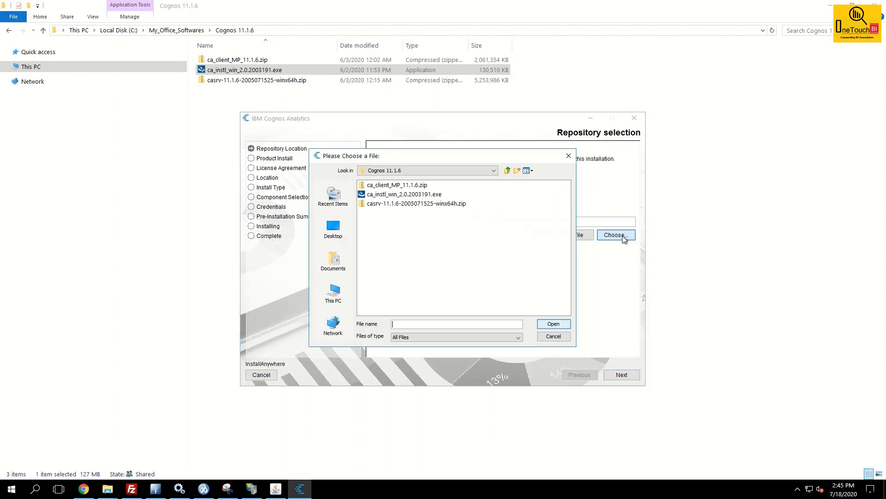
click(387, 187)
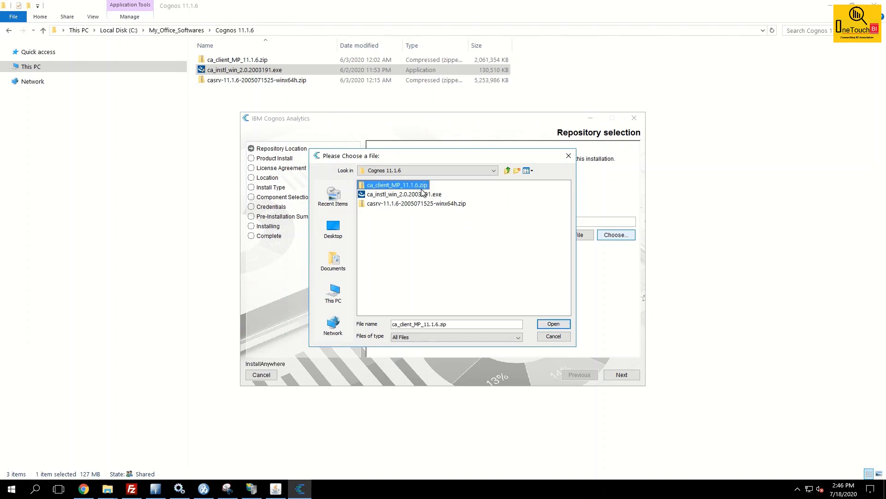
click(552, 325)
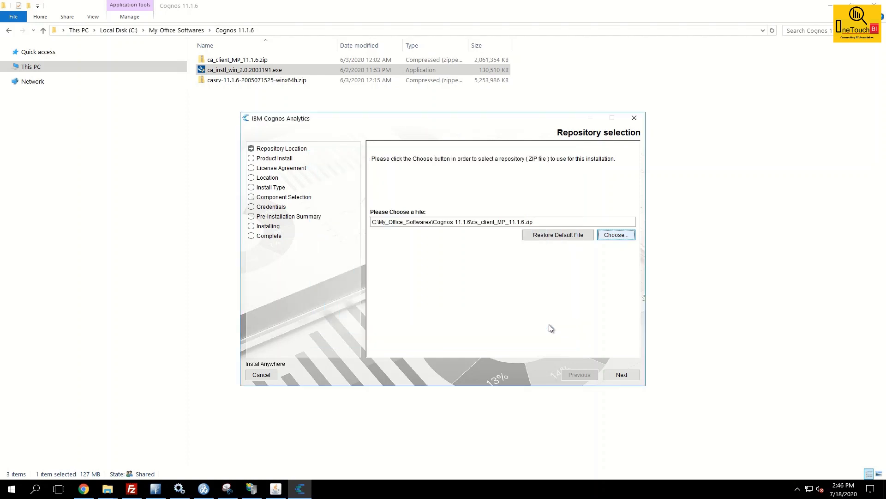
click(622, 375)
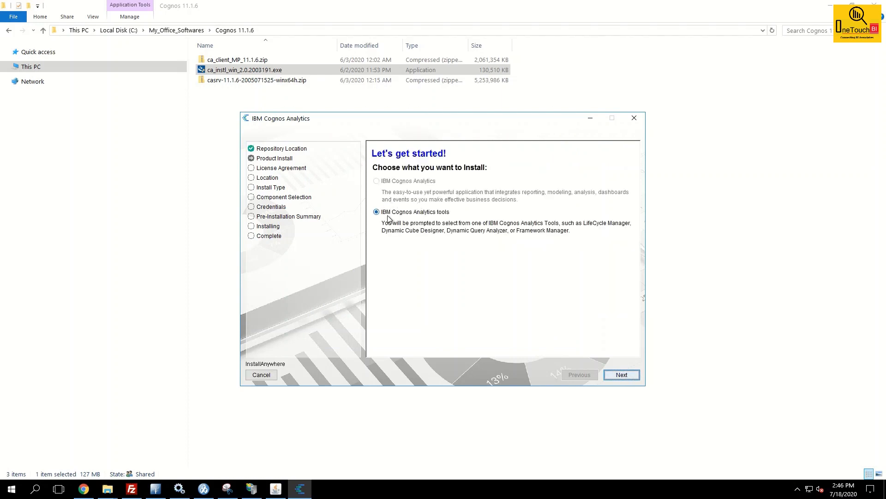
Step: Choose IBM Cognos Framework Manager from the IBM Cognos Analytics tools for installation and accept its license agreement
click(406, 216)
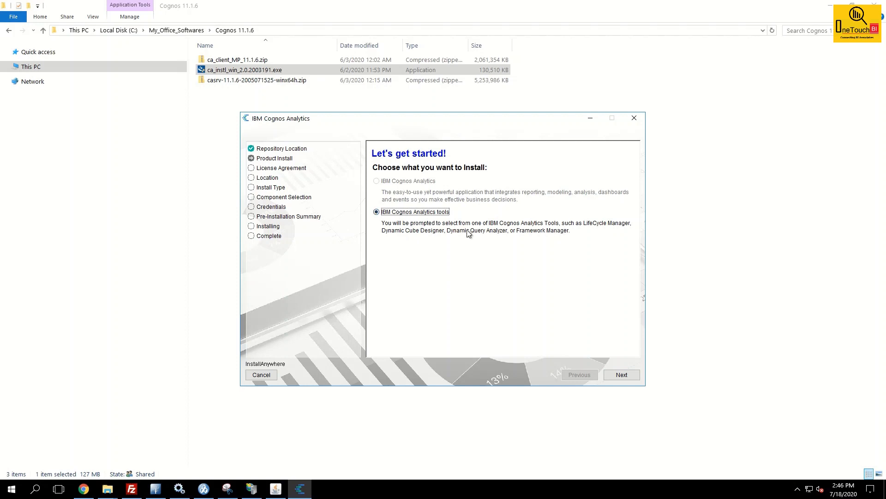
click(624, 373)
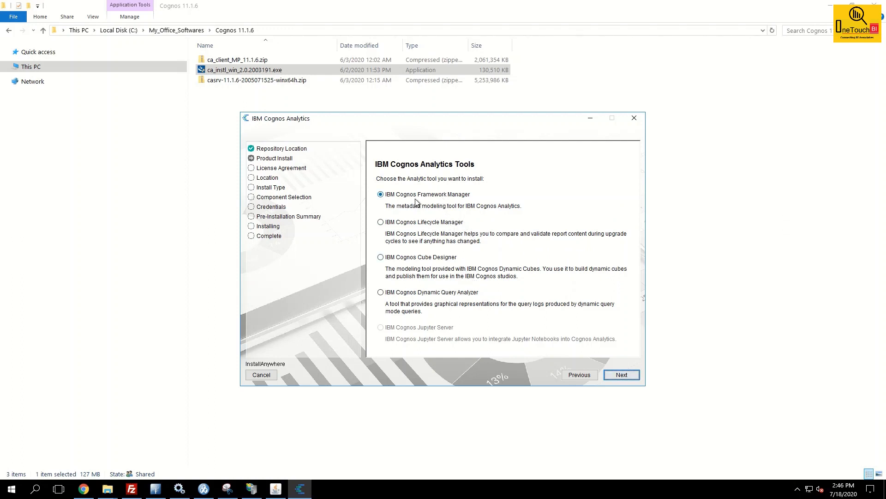
click(627, 375)
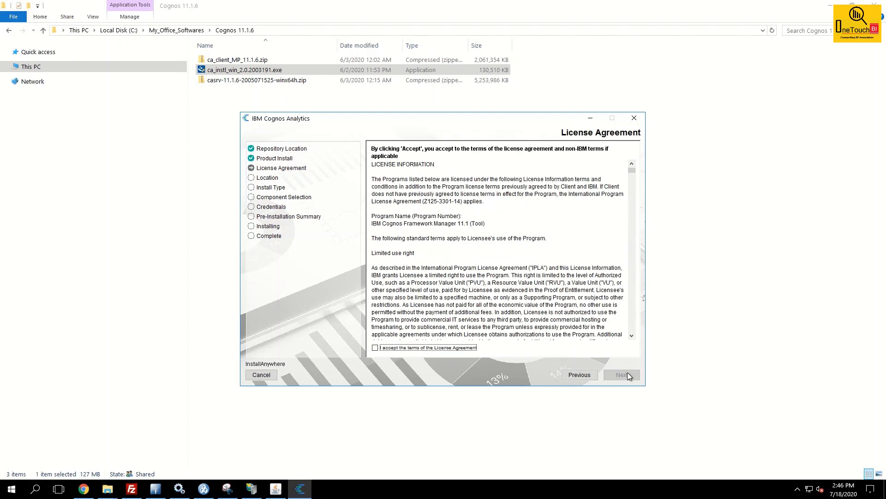
click(386, 350)
click(628, 376)
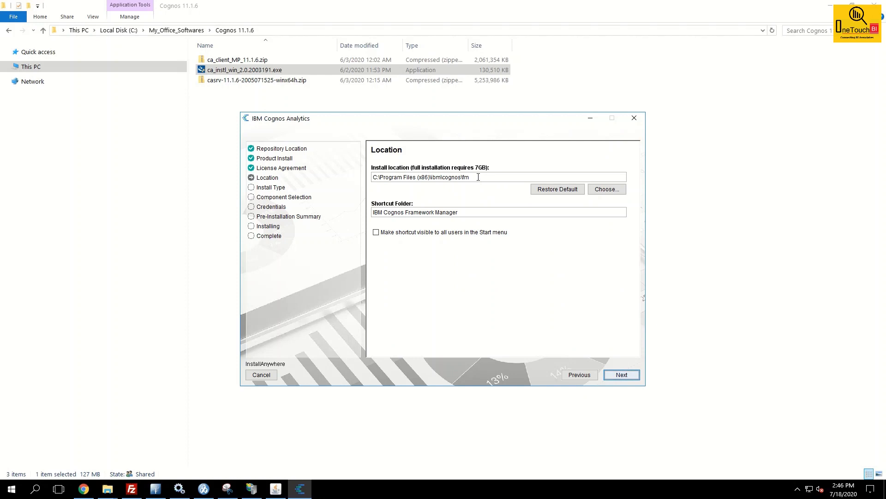
Step: Set the install location to C:\Program Files\ibm\cognos\analytics1116_fm and name the shortcut folder IBM Cognos Framework Manager 11.1.6, visible to all users
click(557, 189)
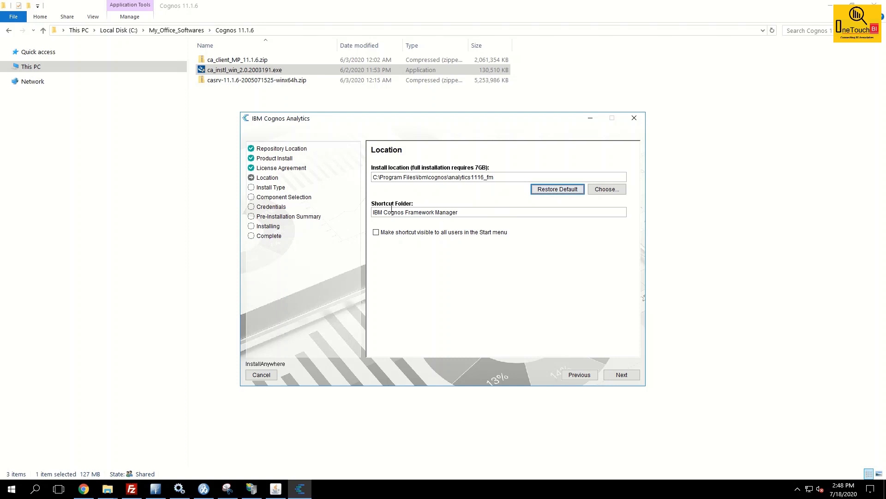
click(478, 209)
text(11.1.6)
click(376, 232)
click(626, 376)
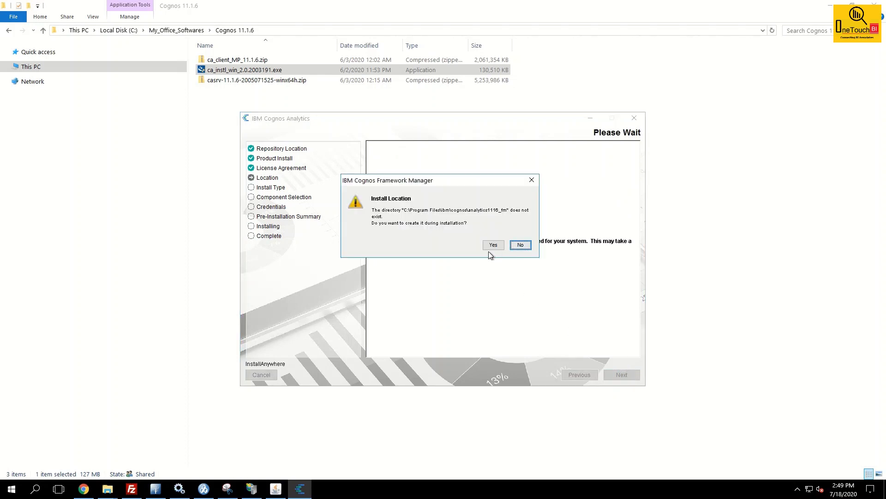
Step: Run the Framework Manager installation, agreeing to create the missing install directory, and quit the installer when it completes
drag(427, 182, 473, 244)
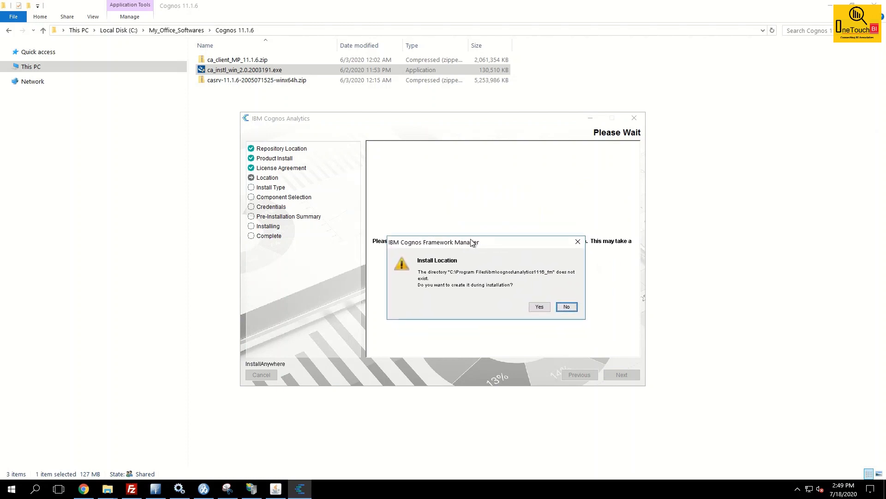
click(537, 309)
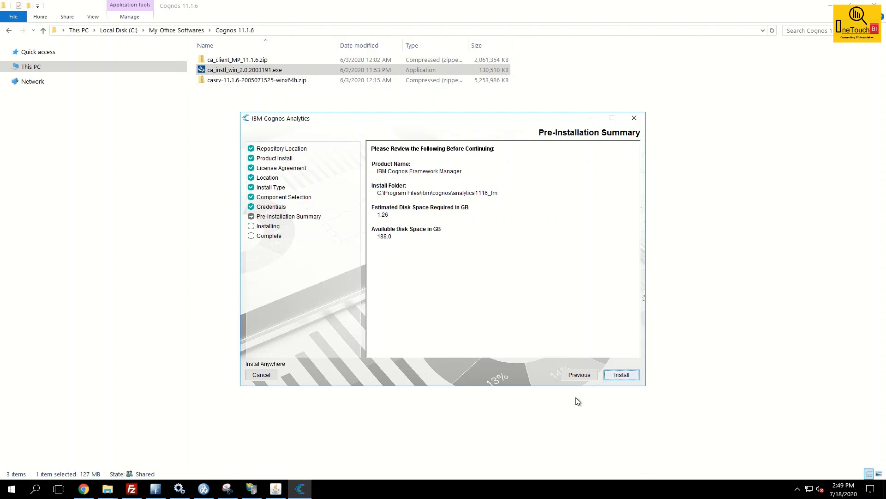
click(621, 375)
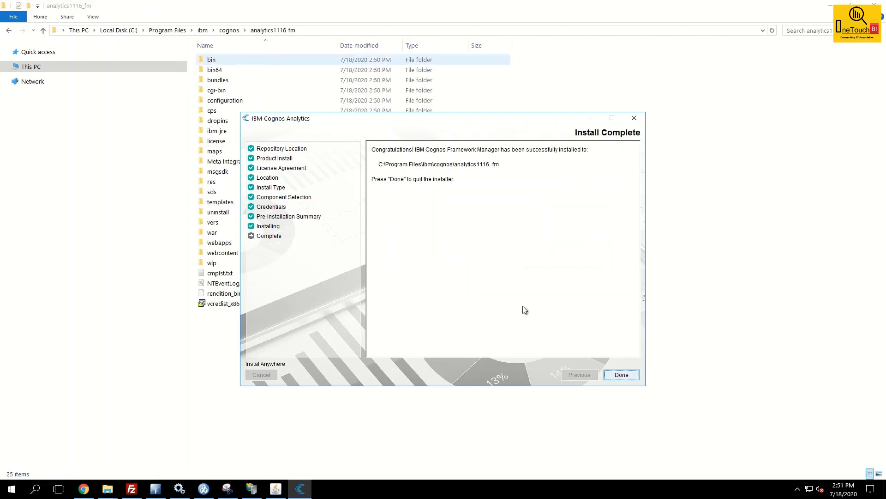
click(622, 374)
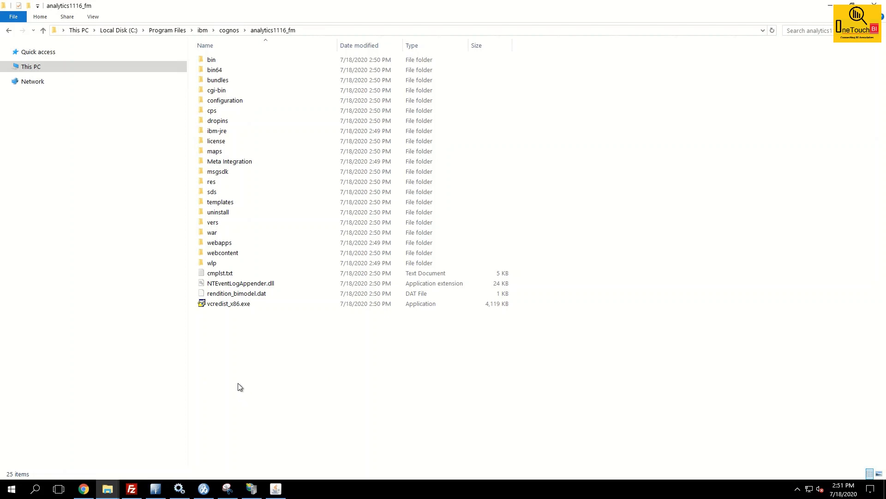
Step: Launch IBM Cognos Configuration from the IBM Cognos Framework Manager 11.1.6 program group and allow it to make changes
click(7, 494)
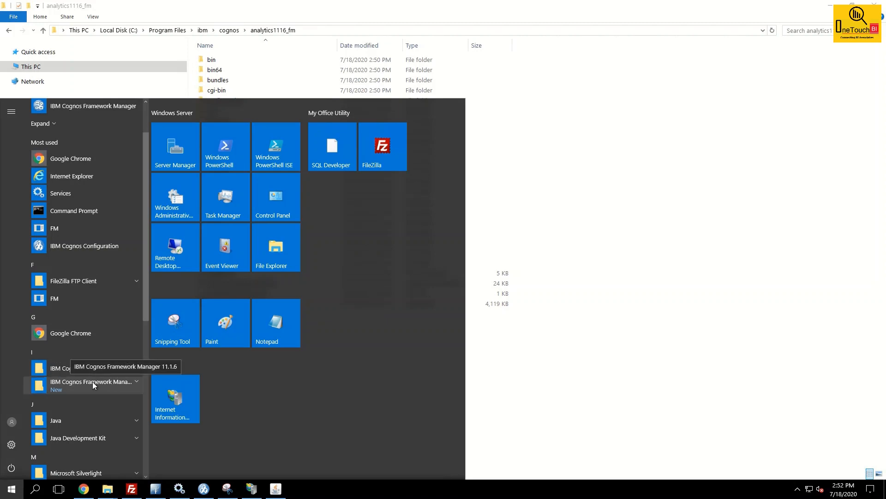
click(137, 383)
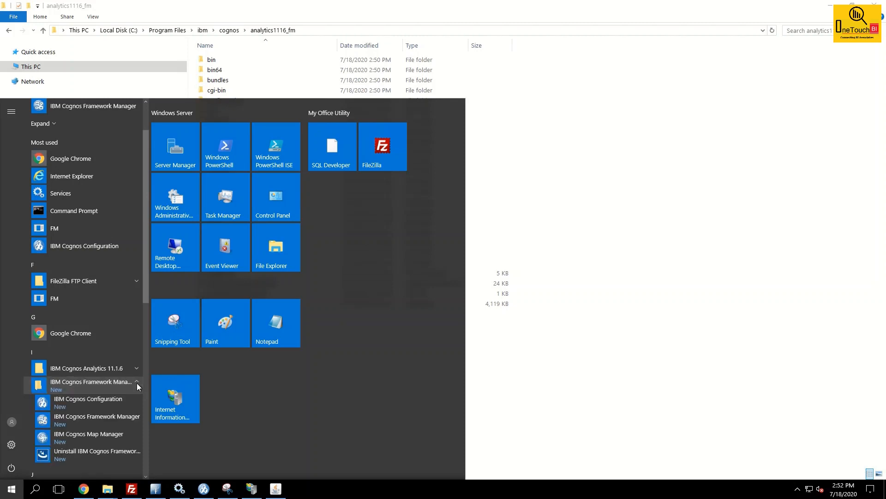
scroll(134, 386, down, 3)
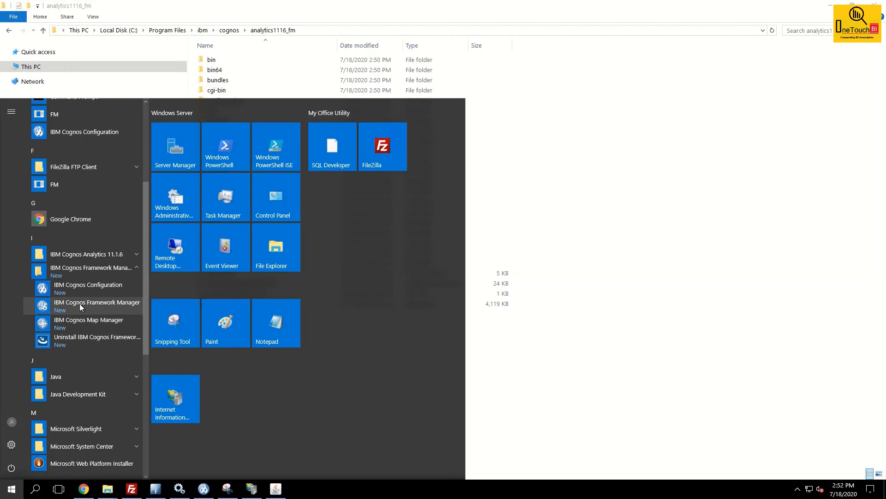
click(84, 286)
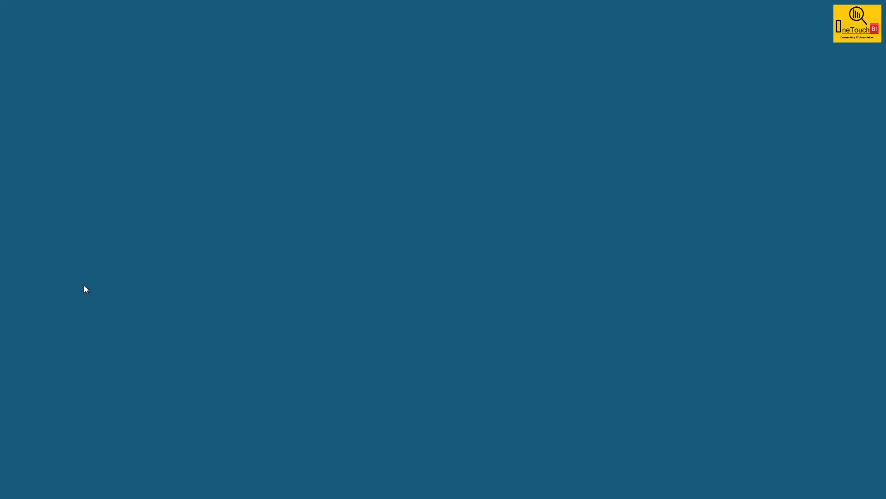
click(388, 311)
click(388, 314)
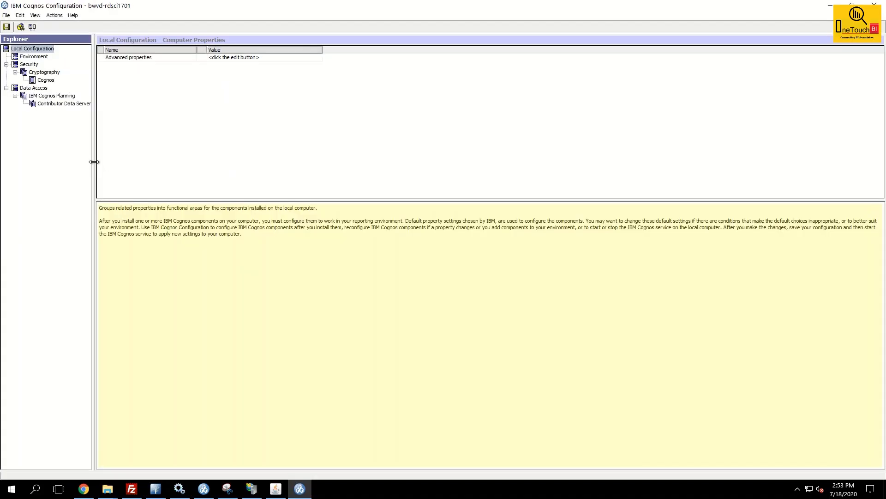
Step: Show the Environment group properties and enlarge the explorer and property panes to make the URI settings readable
drag(94, 161, 163, 168)
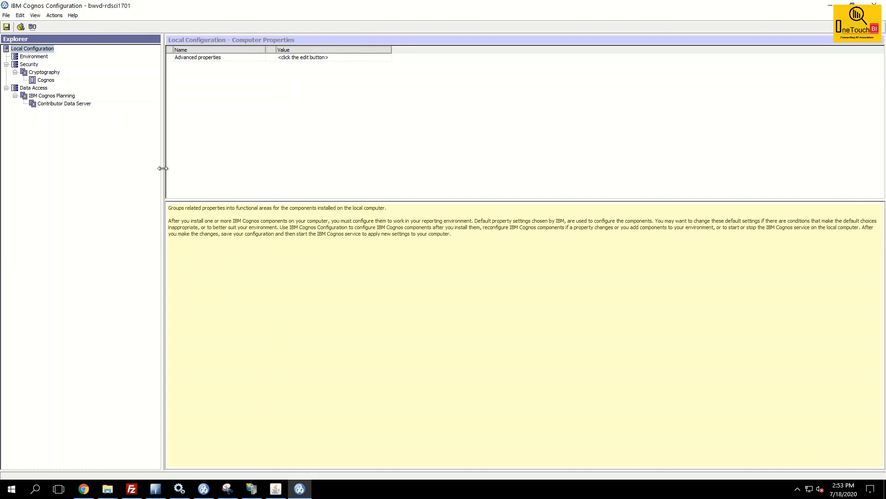
click(34, 57)
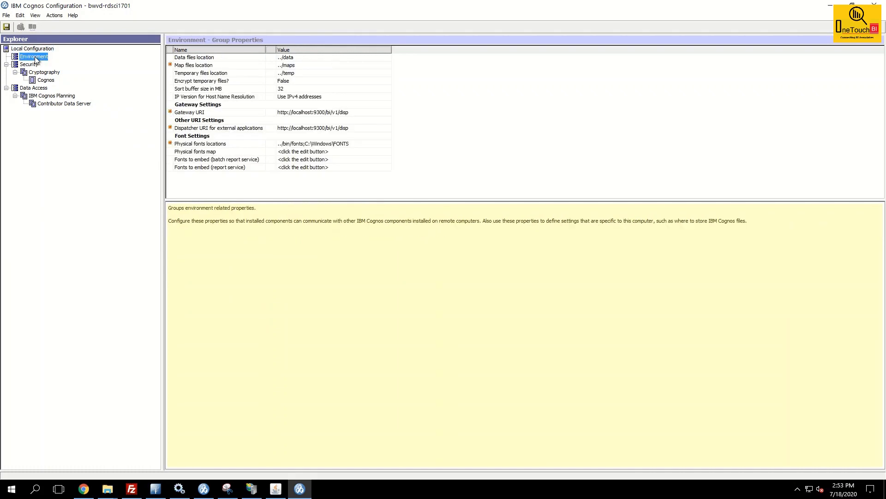
drag(280, 199, 275, 274)
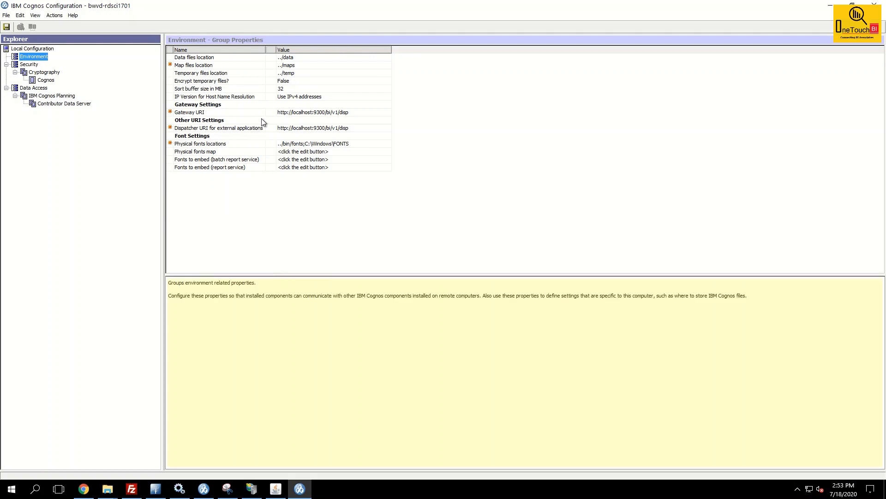
click(221, 129)
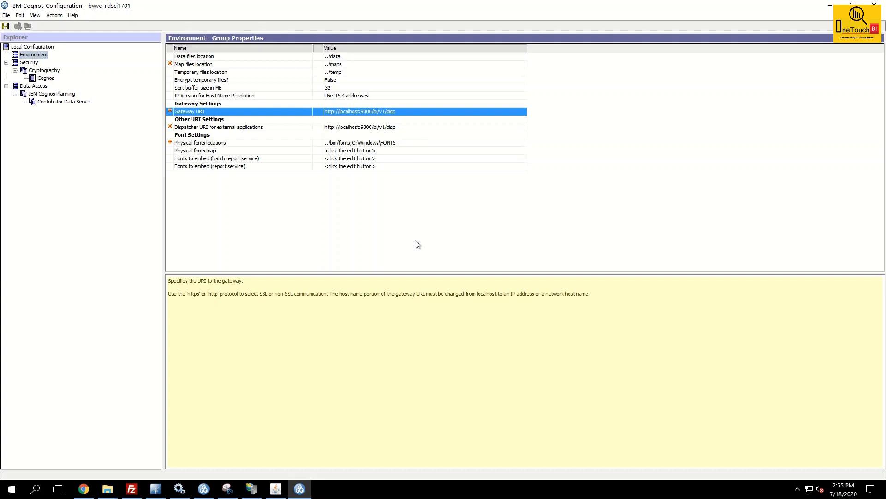
key(alt+Tab)
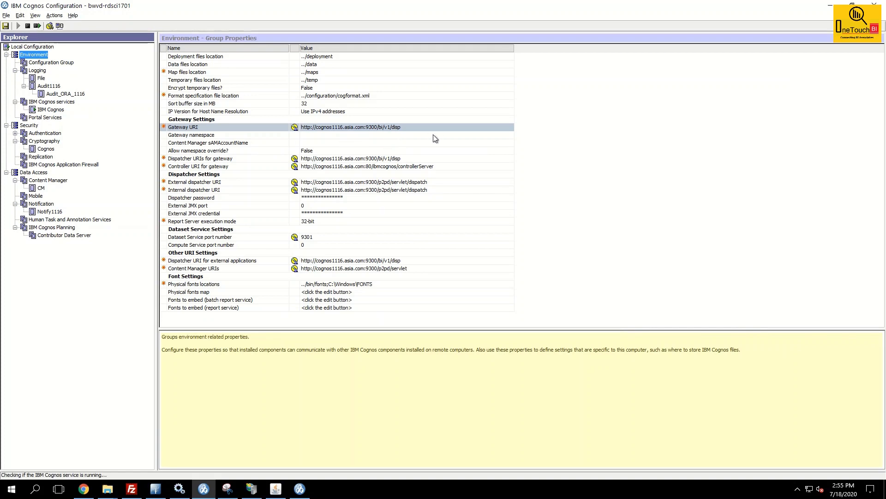
click(409, 127)
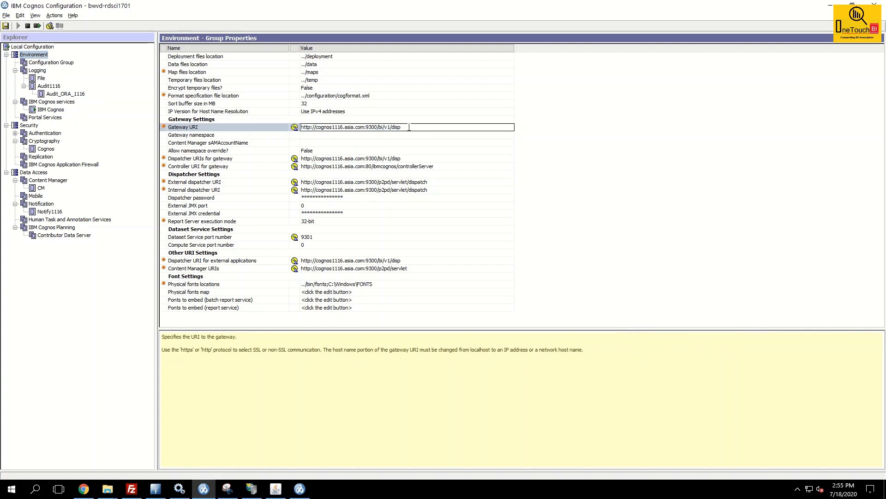
drag(408, 127, 296, 128)
key(ctrl+c)
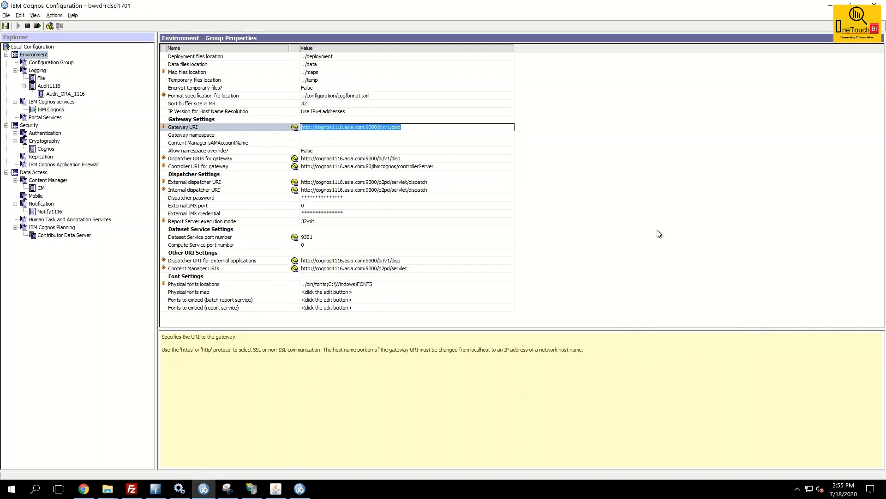
click(660, 222)
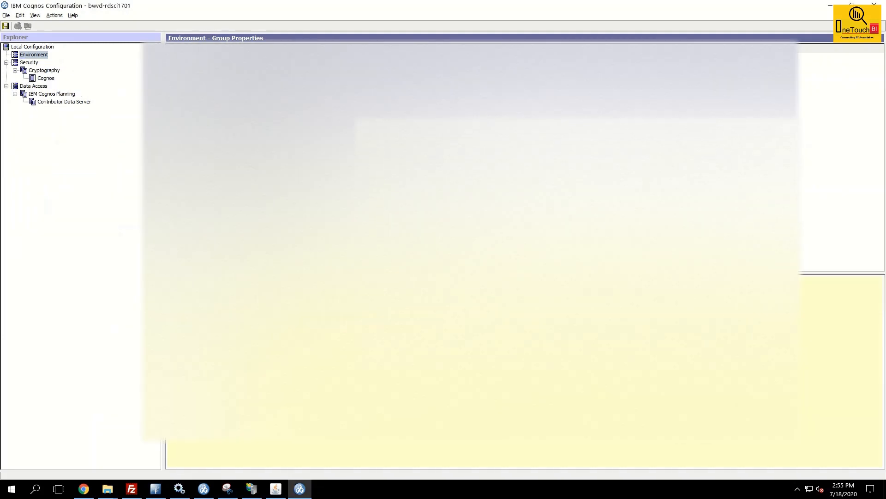
click(412, 111)
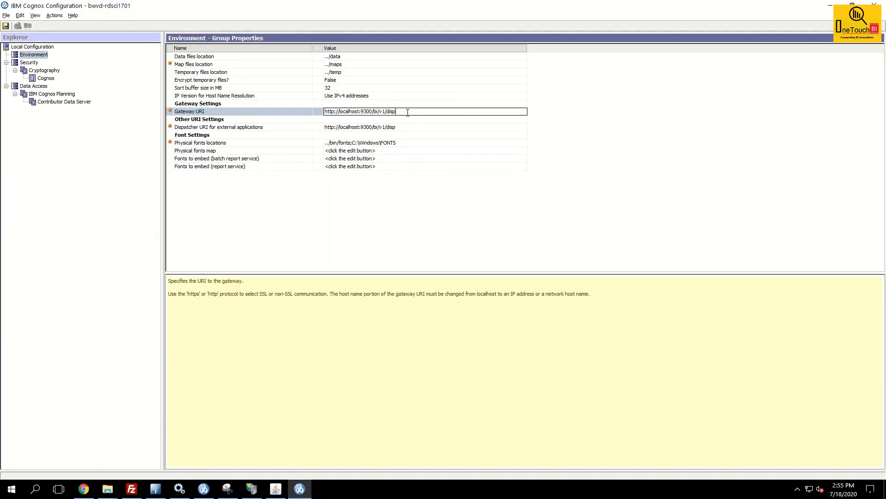
drag(406, 111, 301, 112)
key(ctrl+v)
key(Return)
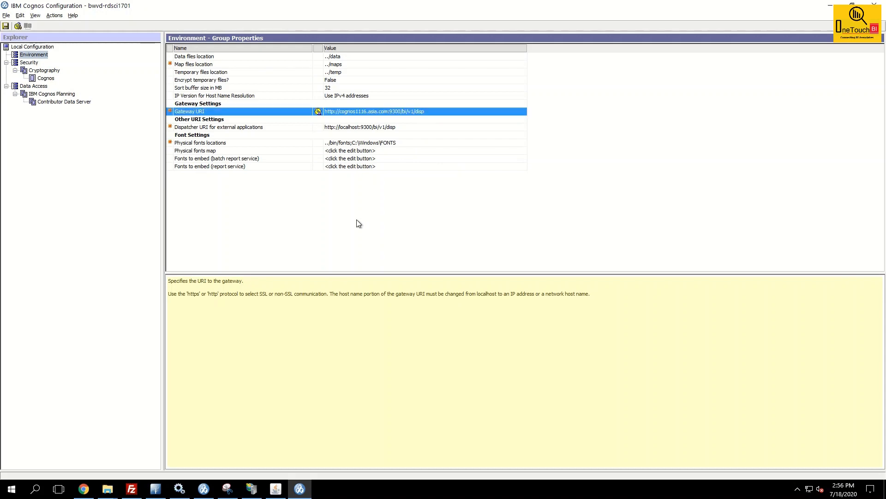
key(alt+Tab)
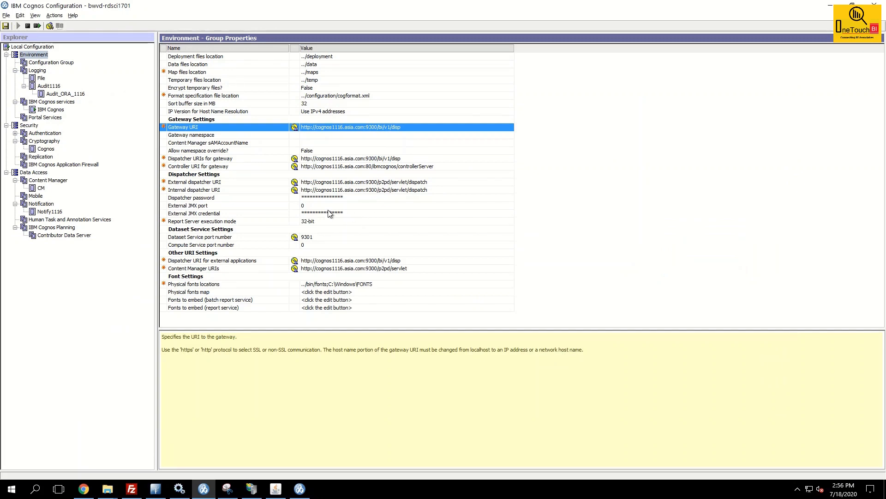
click(185, 260)
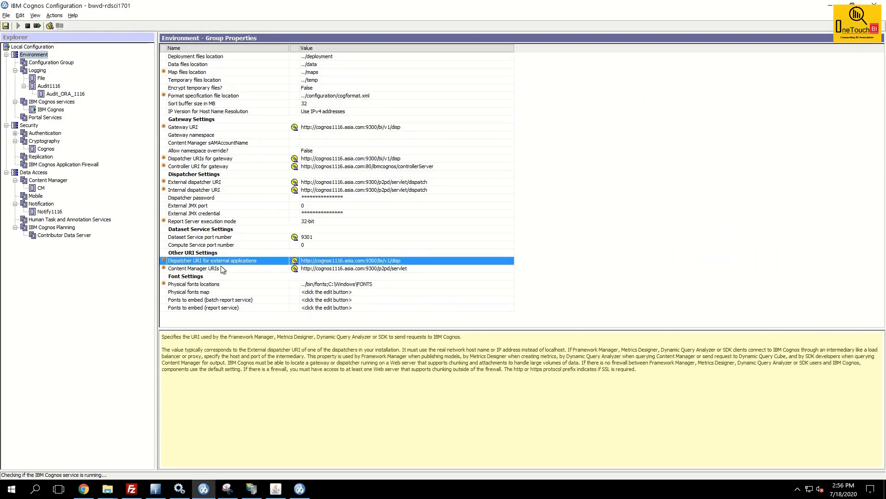
click(406, 260)
drag(406, 260, 260, 259)
key(ctrl+c)
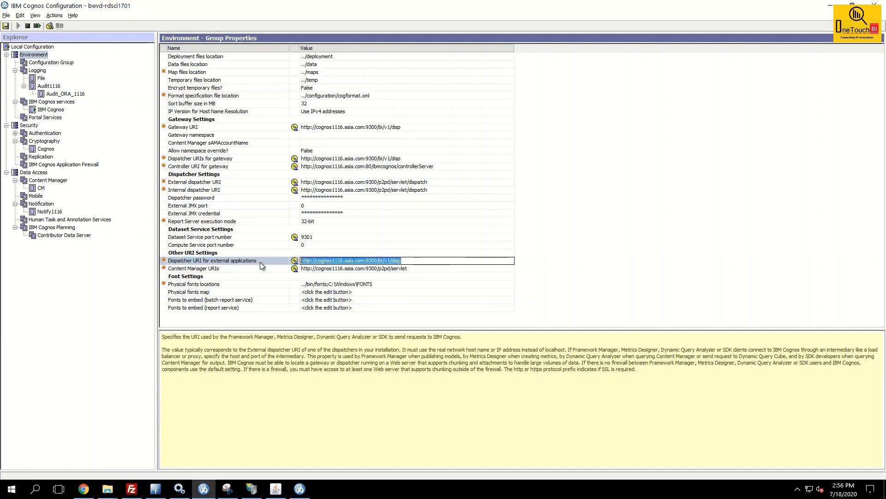
key(alt+Tab)
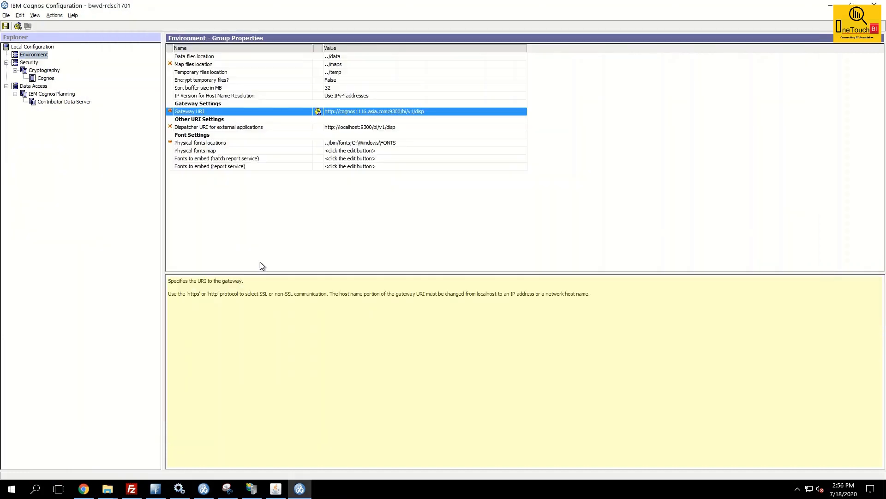
click(405, 128)
drag(406, 127, 303, 124)
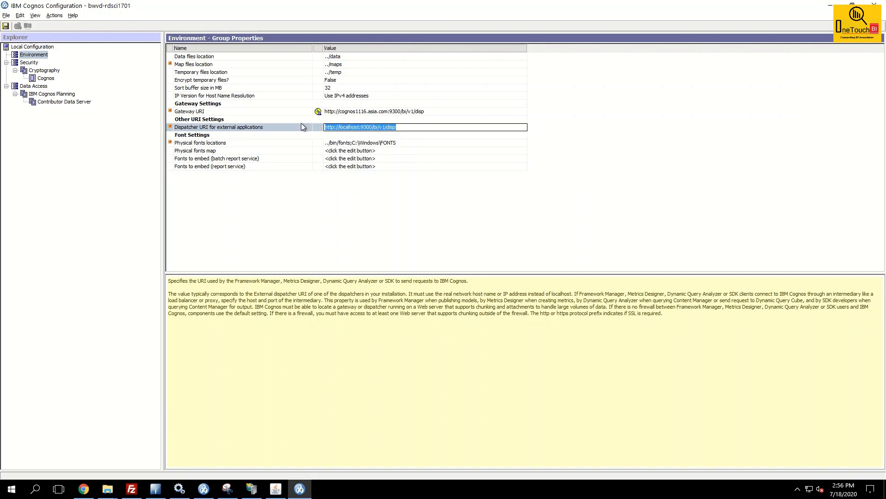
key(ctrl+v)
key(Return)
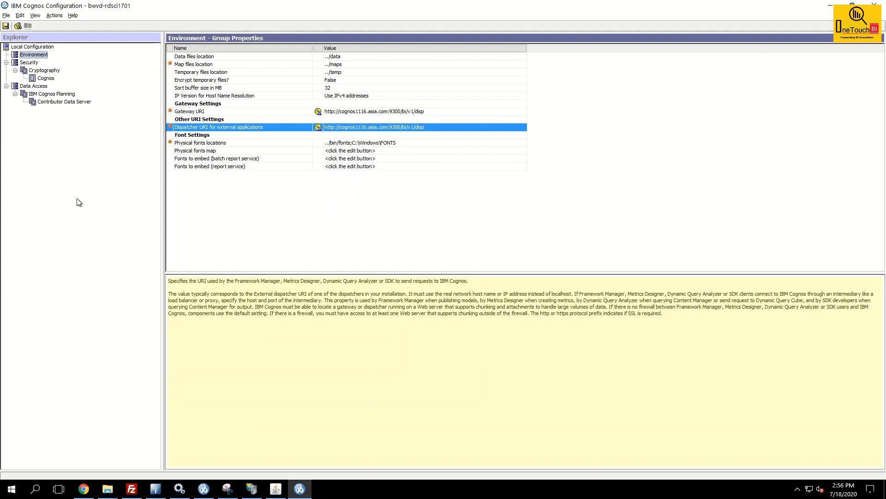
click(5, 26)
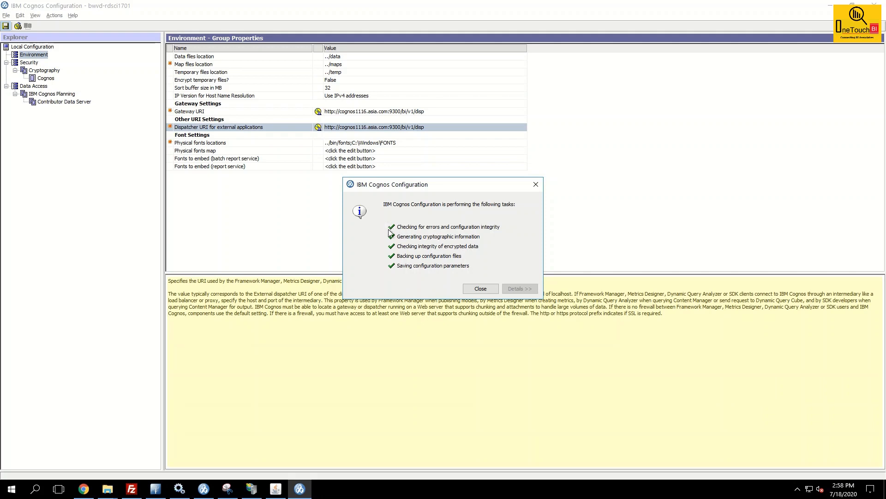
click(479, 289)
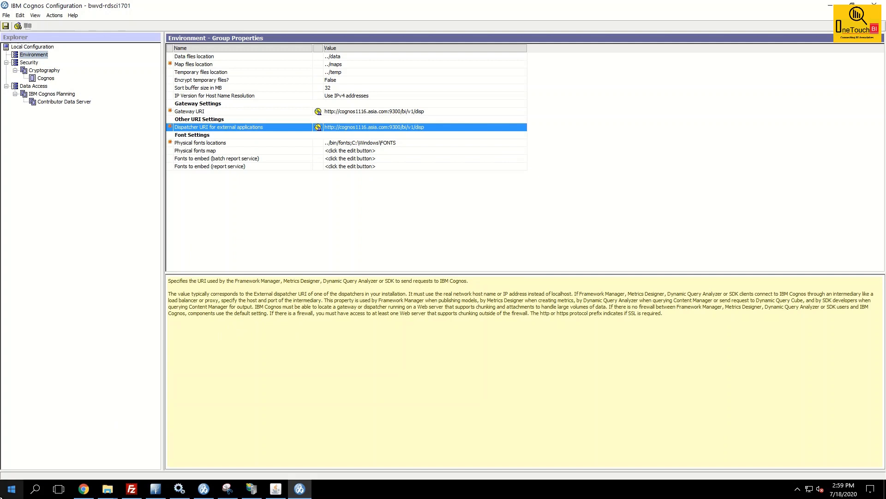
Step: Launch IBM Cognos Framework Manager as administrator from its 11.1.6 program group and allow FM.exe to make changes
click(14, 490)
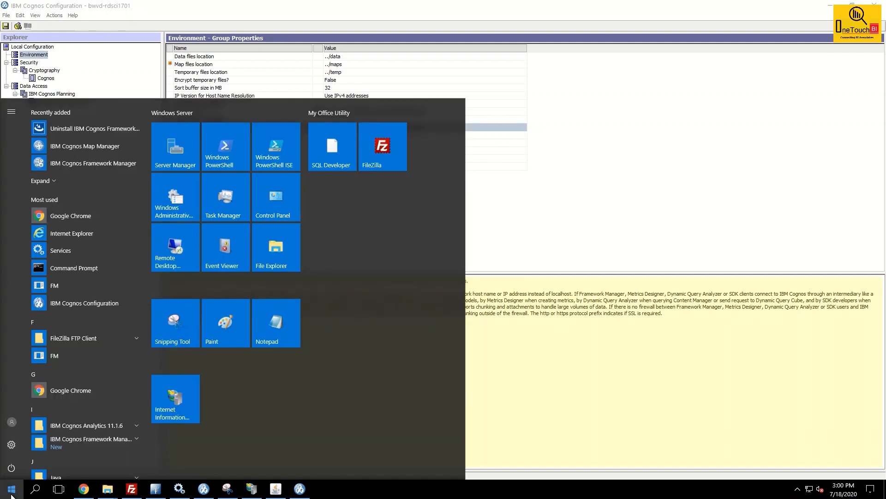
scroll(121, 434, down, 3)
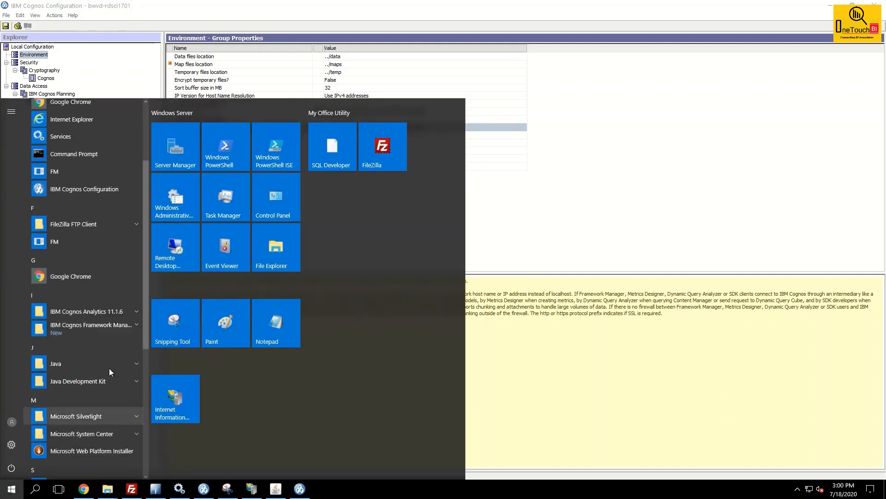
click(135, 326)
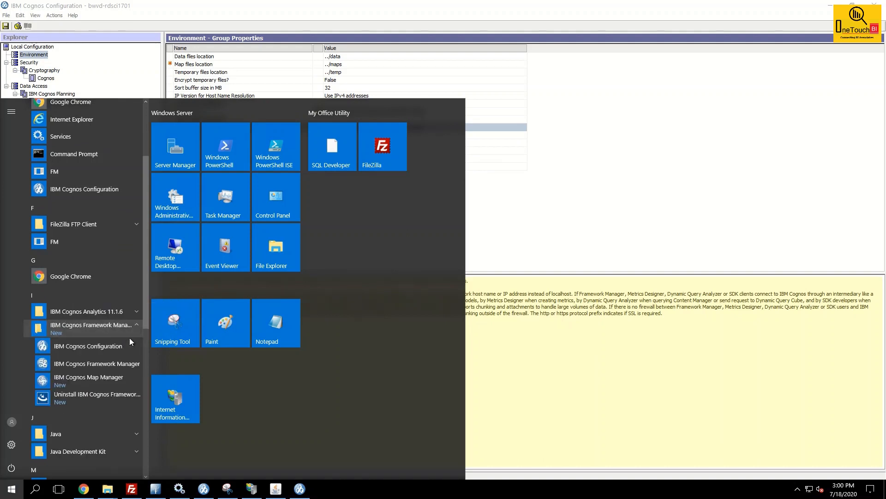
right_click(108, 365)
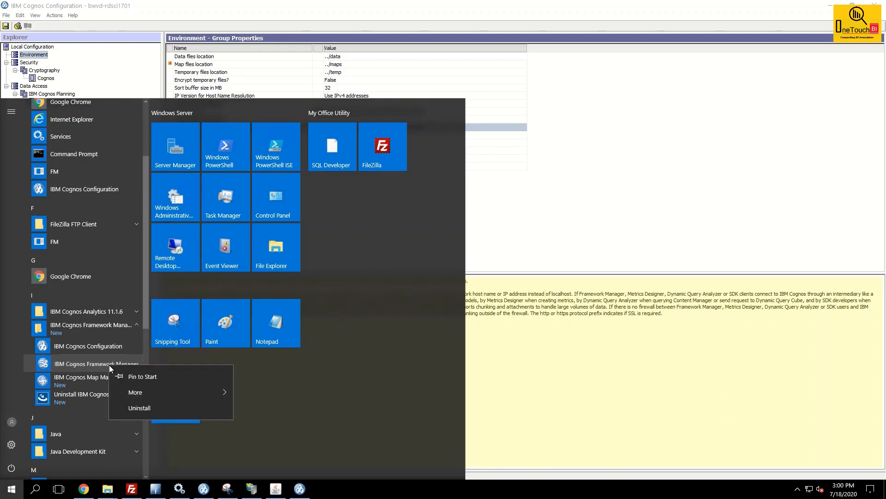
mouse_move(173, 396)
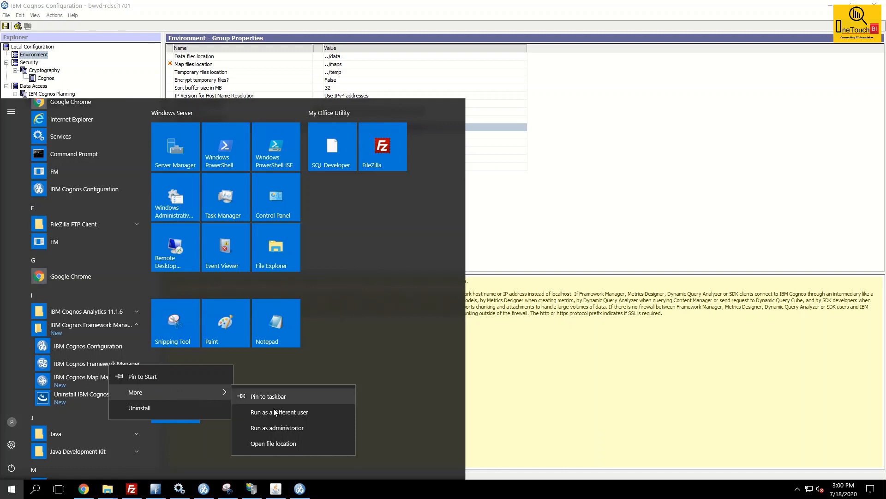
click(303, 429)
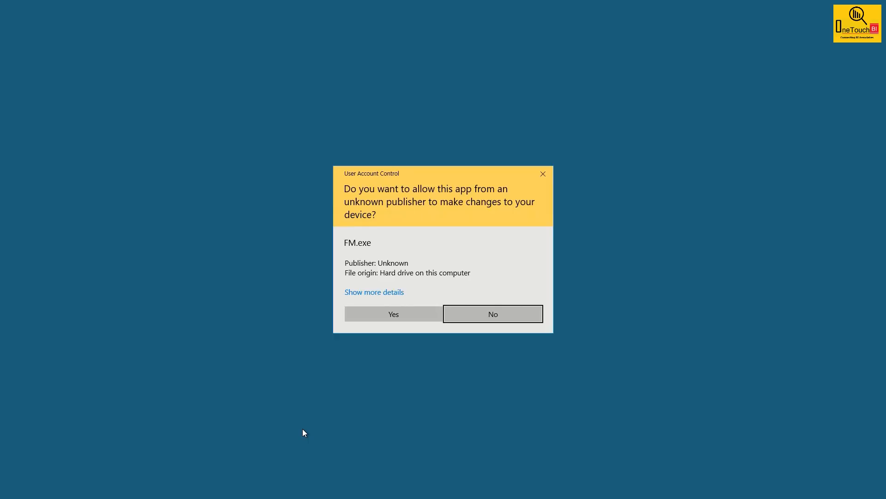
click(394, 314)
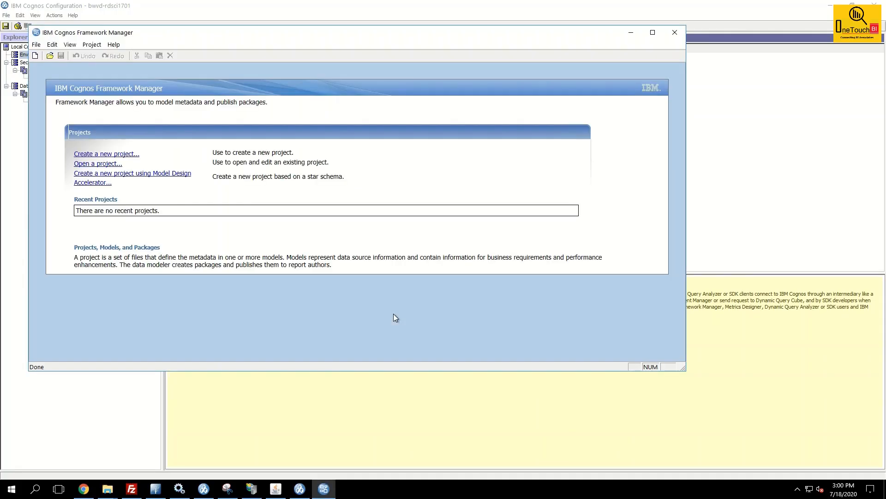
Step: Create a new project named NewProject2 with Dynamic Query Mode enabled and English as the design language
click(111, 155)
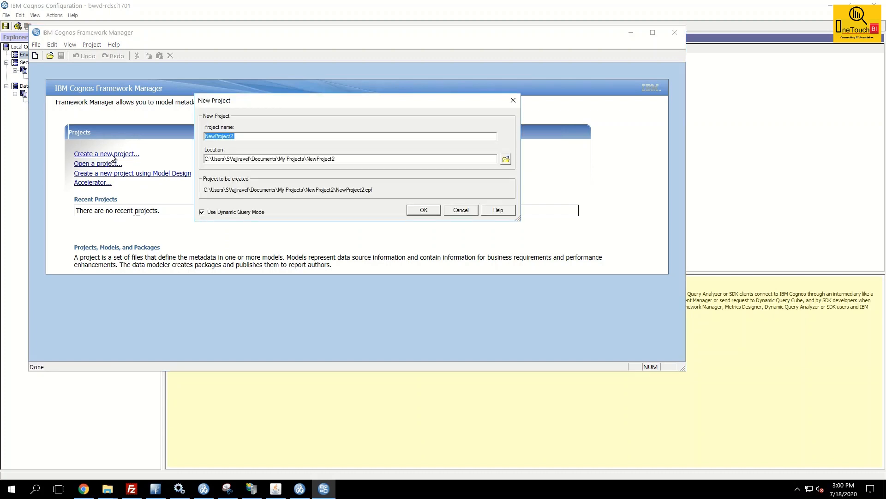
click(291, 138)
click(423, 211)
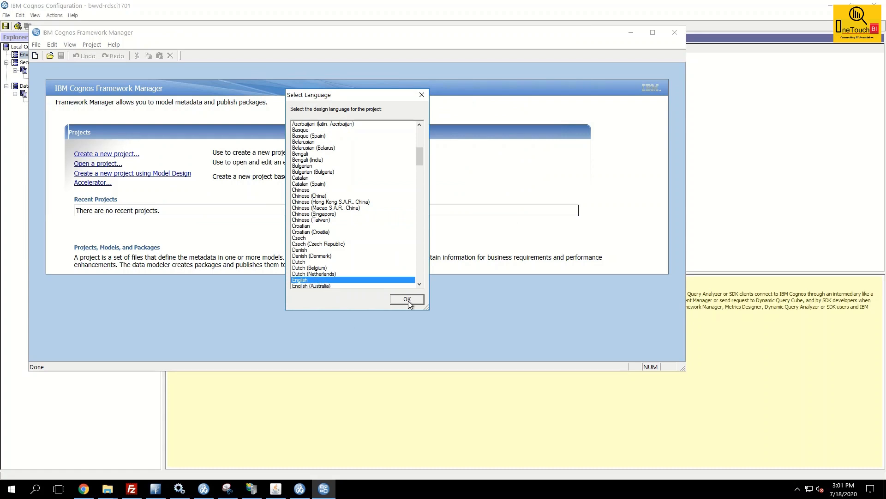
click(406, 299)
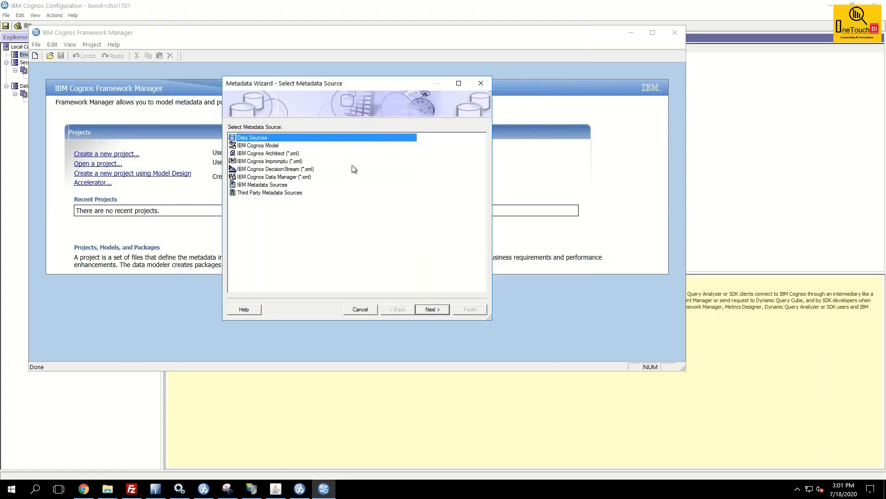
Step: Proceed with Data Sources in the Metadata Wizard, leave the wizard without importing, and maximize the project window
click(430, 308)
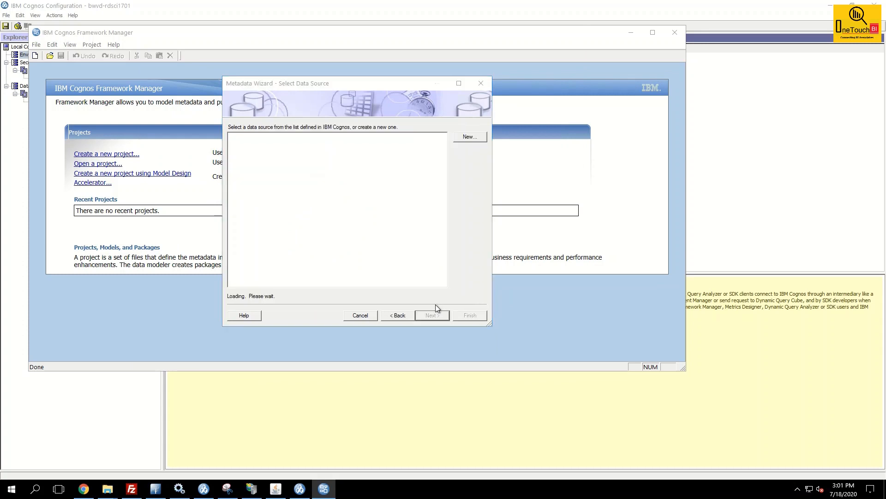
click(570, 28)
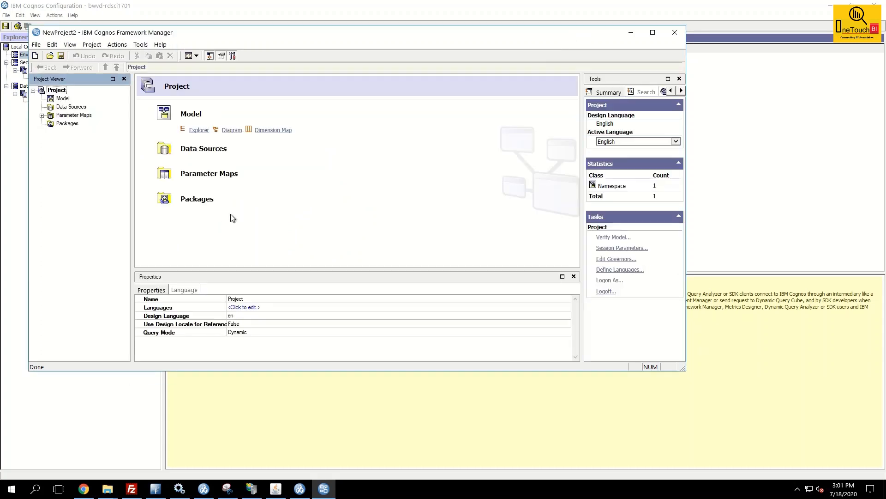
double_click(433, 34)
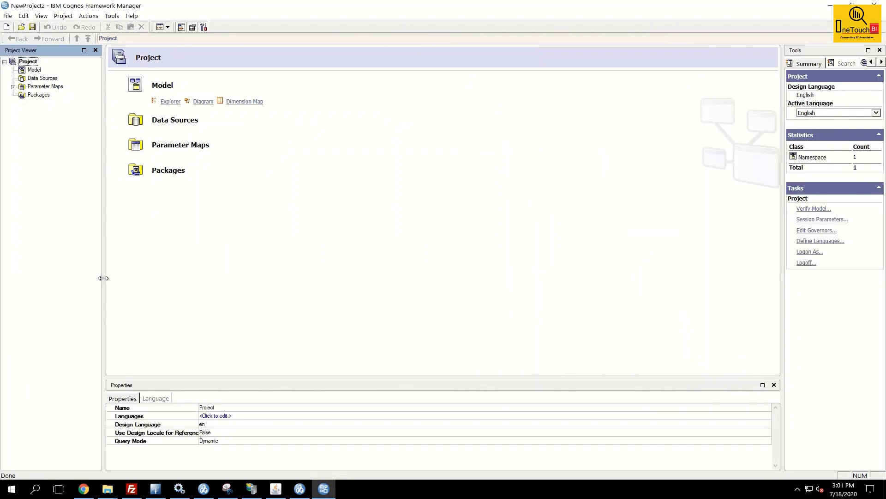